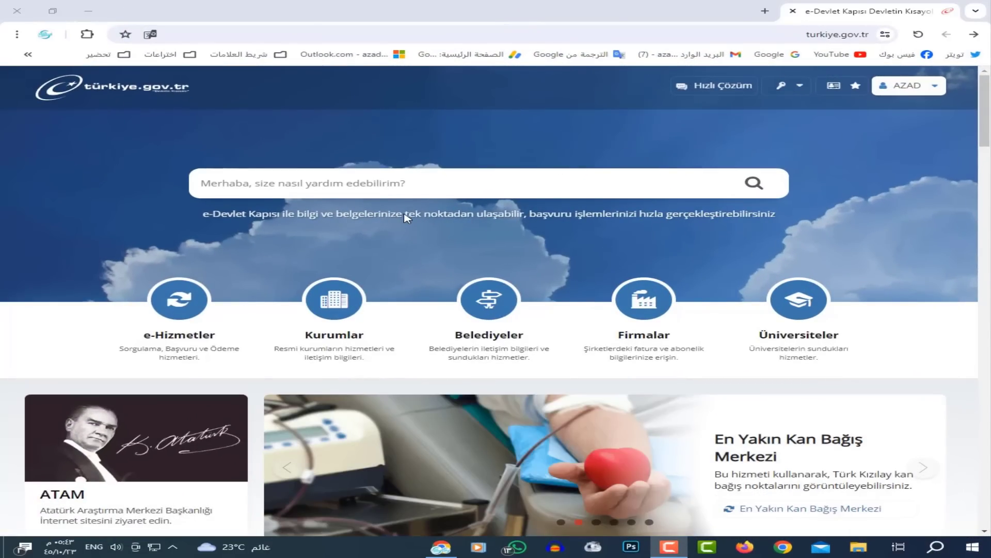
Step: Search e-Devlet for 'uets', open the PTT UETS service and continue to its application
{"action": "left_click", "coordinate": [479, 183]}
{"action": "type", "text": "u"}
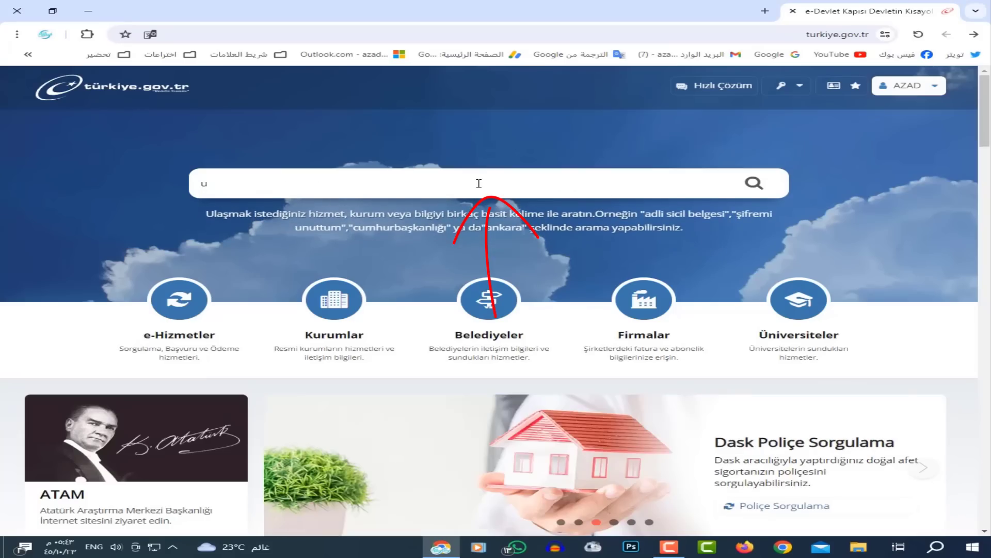
{"action": "type", "text": "ets"}
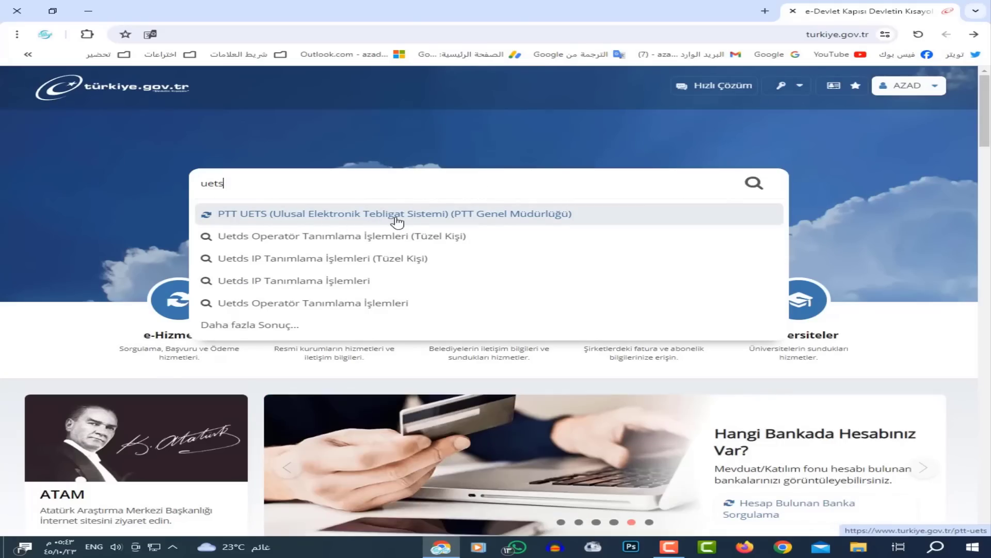
{"action": "left_click", "coordinate": [397, 222]}
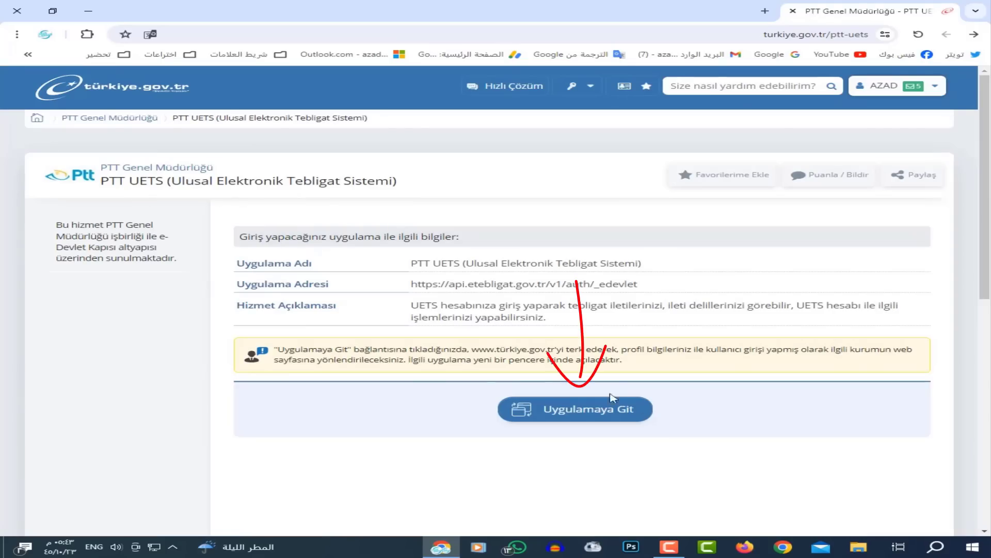
{"action": "left_click", "coordinate": [579, 409]}
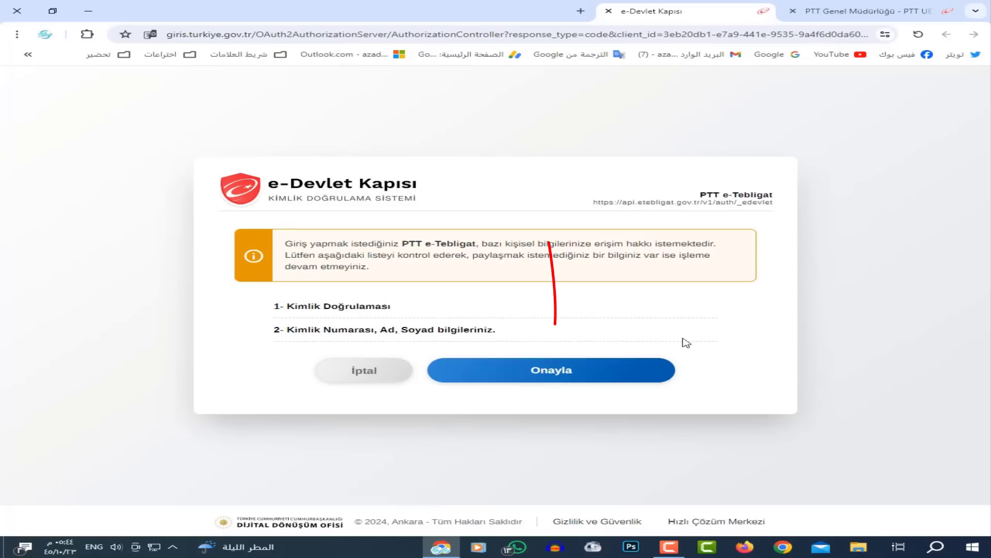
Step: Approve sharing identity details with PTT e-Tebligat
{"action": "left_click", "coordinate": [541, 371]}
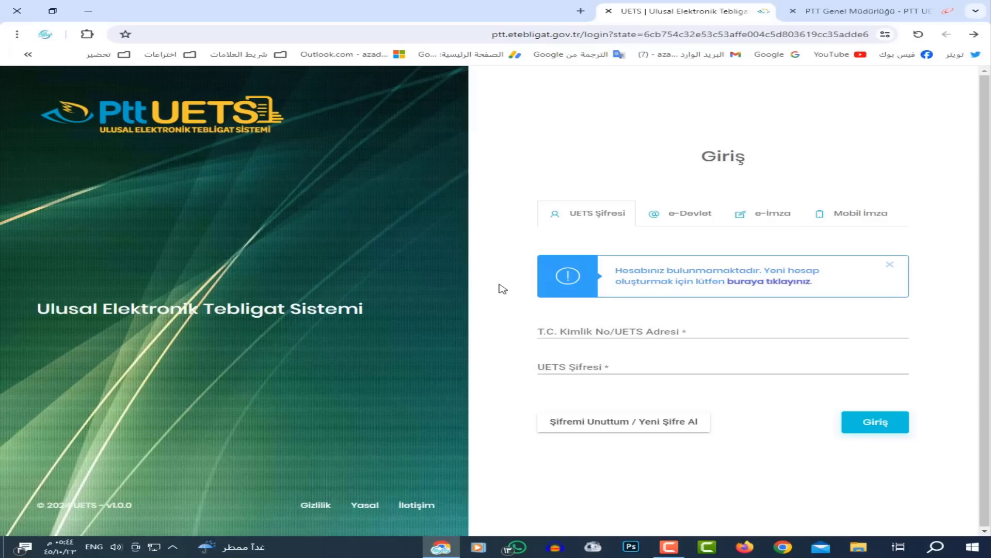
Step: Start a new UETS account and continue past the pre-filled Nüfus Bilgileri to Diğer Bilgiler
{"action": "left_click", "coordinate": [782, 286]}
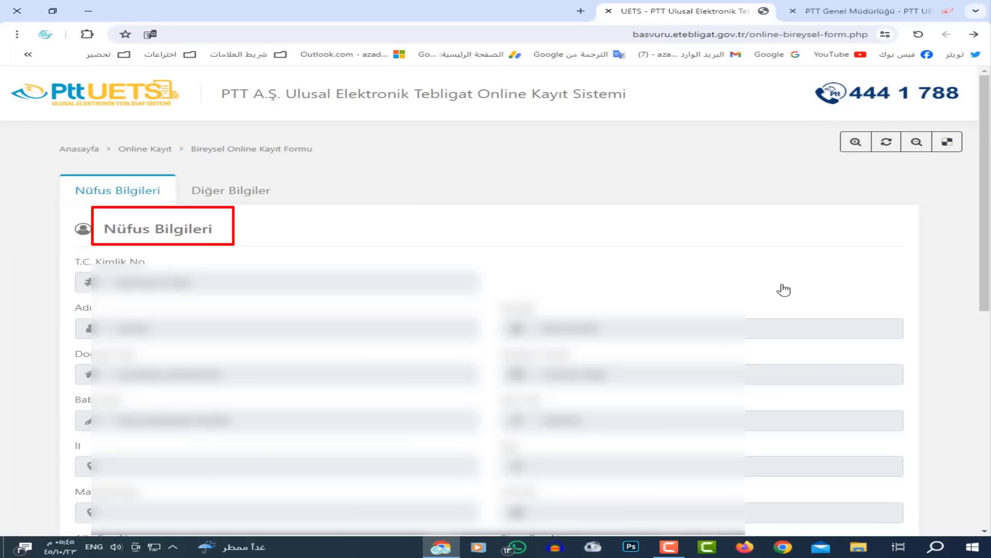
{"action": "scroll", "coordinate": [784, 291], "scroll_direction": "down", "scroll_amount": 3}
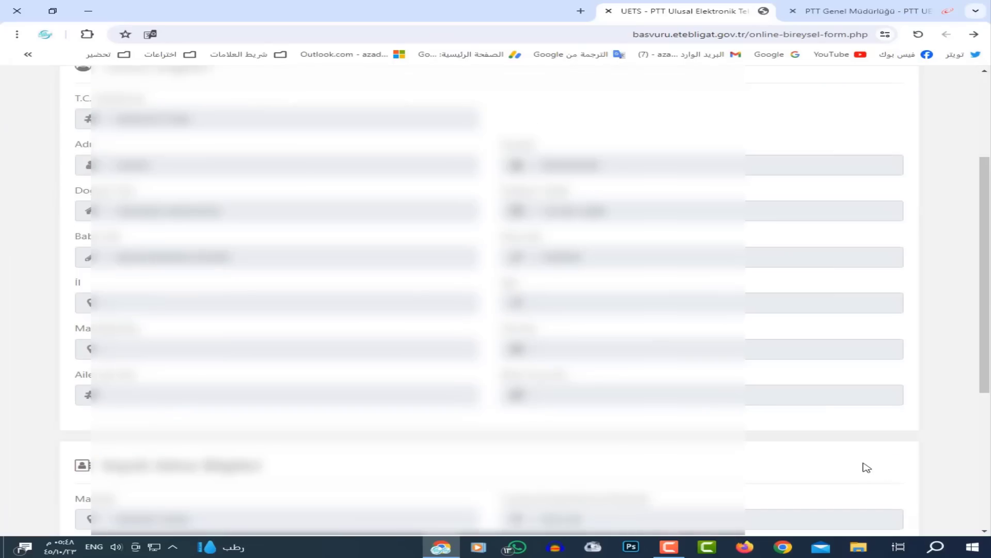
{"action": "scroll", "coordinate": [867, 467], "scroll_direction": "down", "scroll_amount": 5}
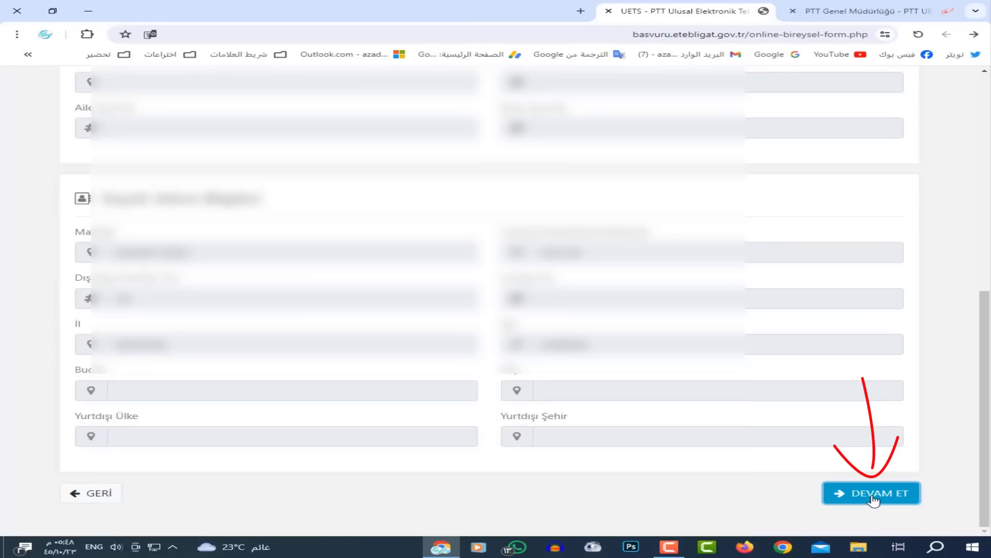
{"action": "left_click", "coordinate": [872, 494]}
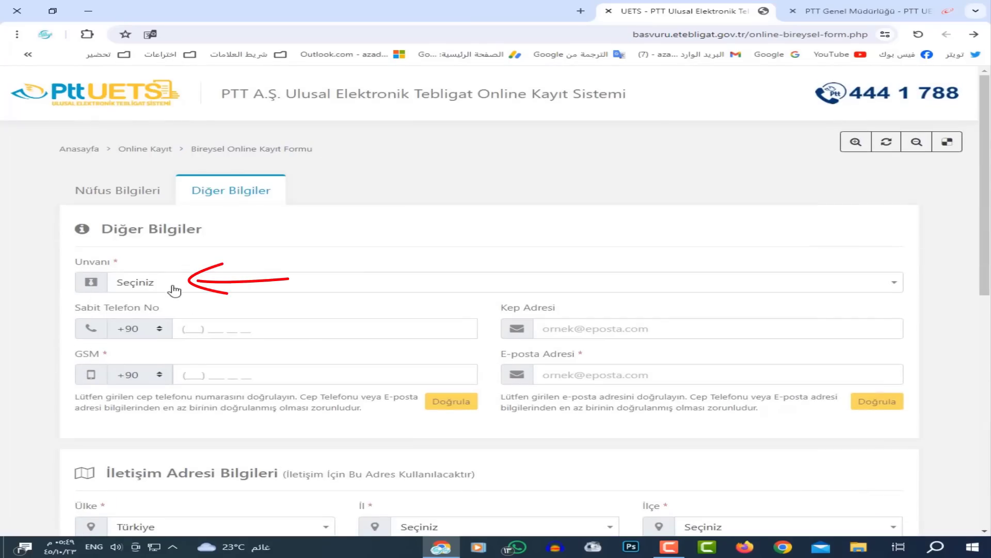
Step: Set the Unvanı title to 'Diğer'
{"action": "left_click", "coordinate": [231, 293]}
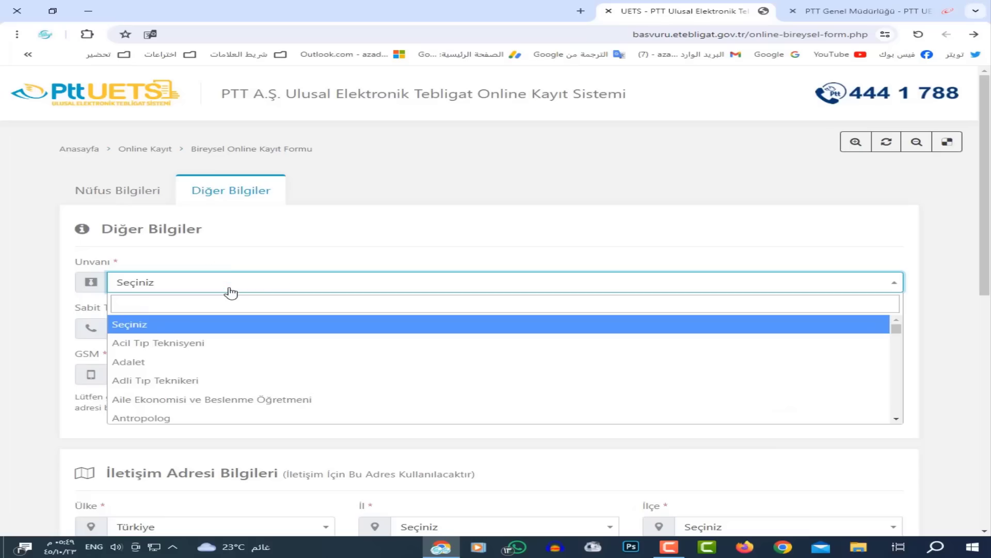
{"action": "scroll", "coordinate": [146, 330], "scroll_direction": "down", "scroll_amount": 10}
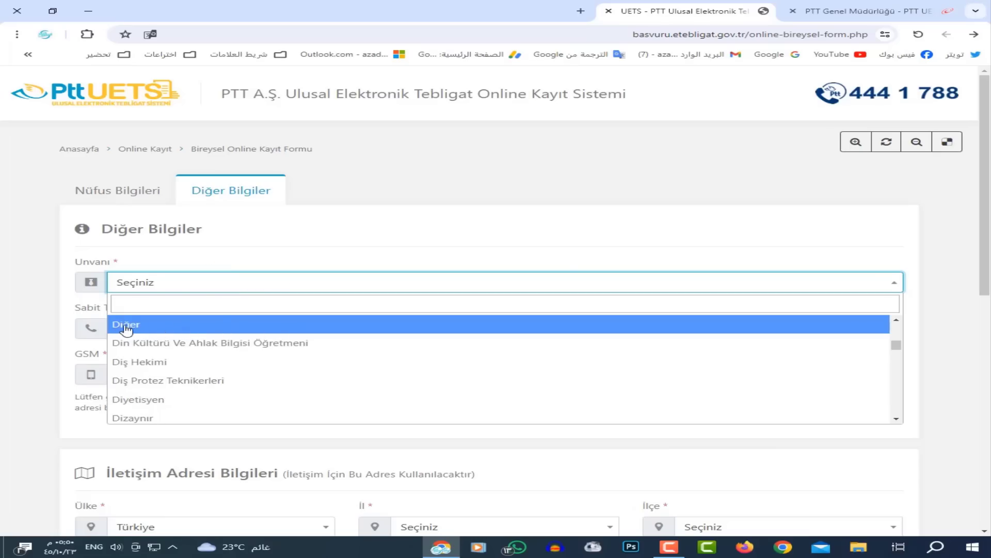
{"action": "left_click", "coordinate": [125, 329]}
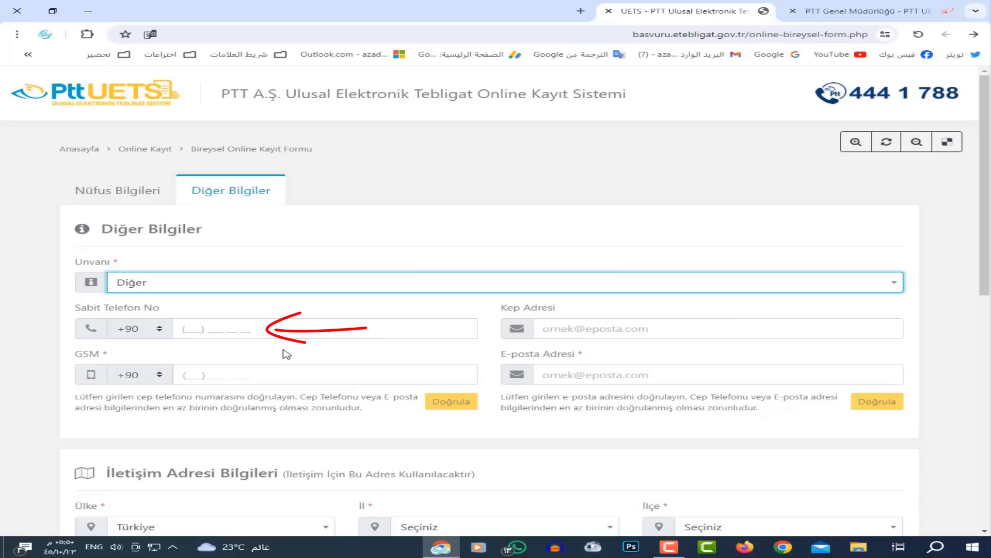
Step: Paste the user's mobile phone number into the GSM field
{"action": "left_click", "coordinate": [192, 332]}
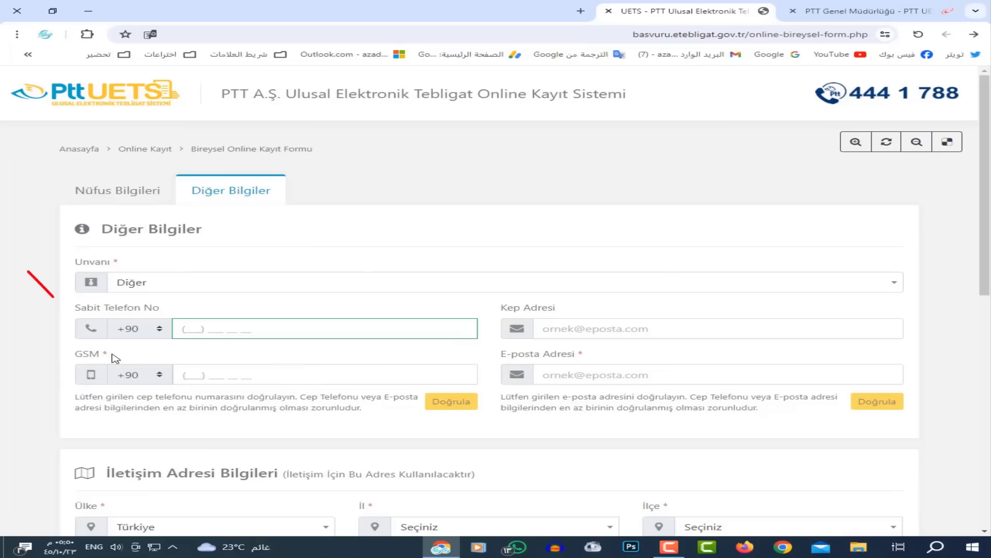
{"action": "left_click", "coordinate": [188, 376]}
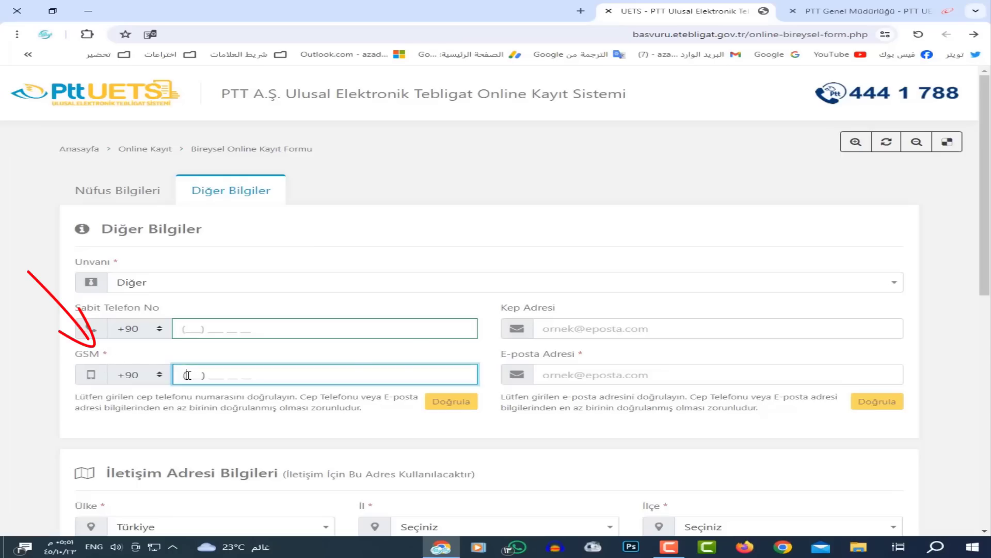
{"action": "right_click", "coordinate": [189, 375]}
{"action": "left_click", "coordinate": [360, 228]}
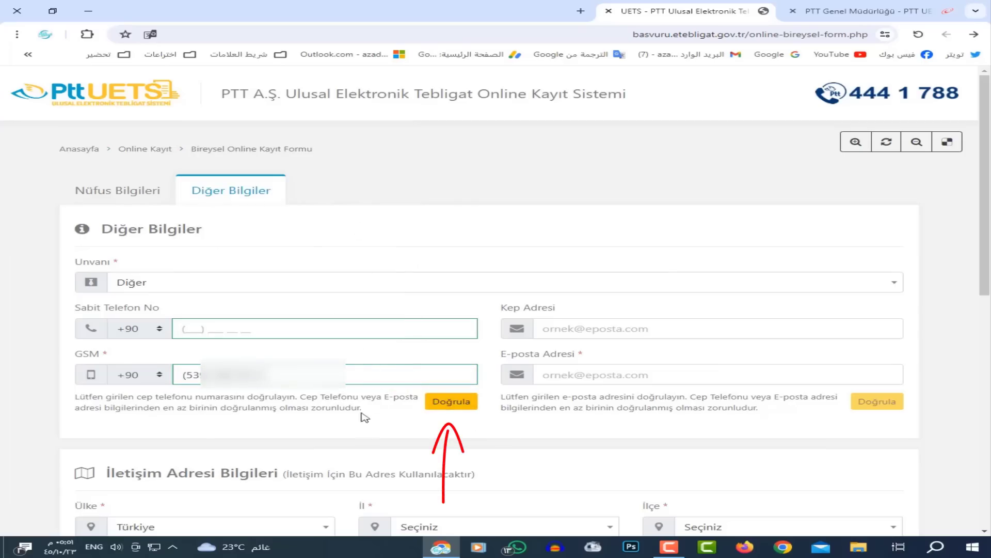
Step: Verify the mobile number by entering the received SMS confirmation code
{"action": "left_click", "coordinate": [444, 406]}
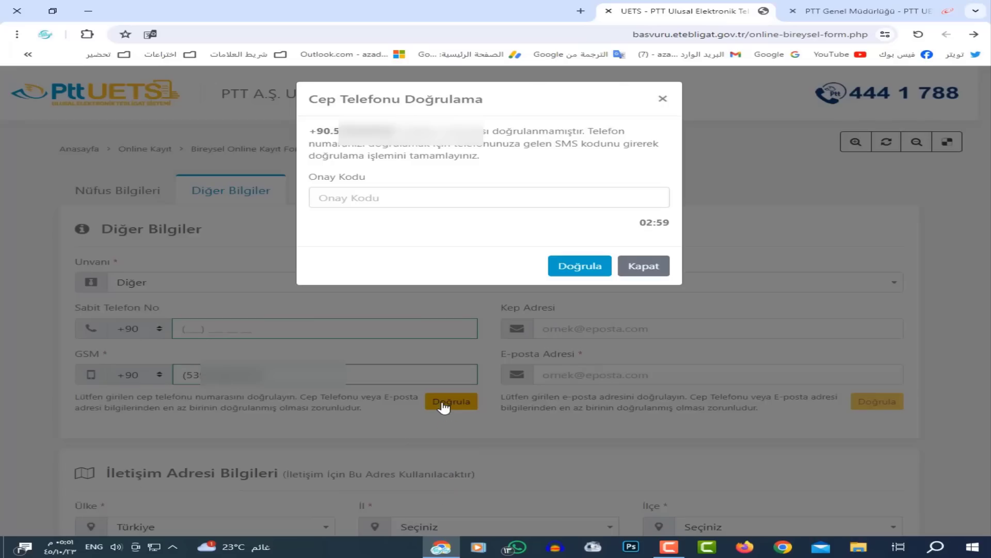
{"action": "left_click", "coordinate": [414, 199]}
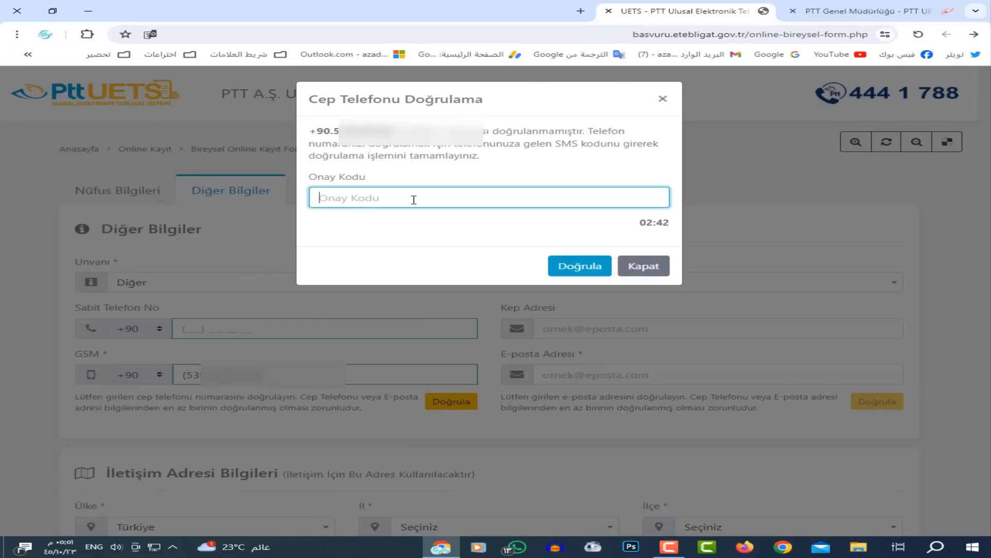
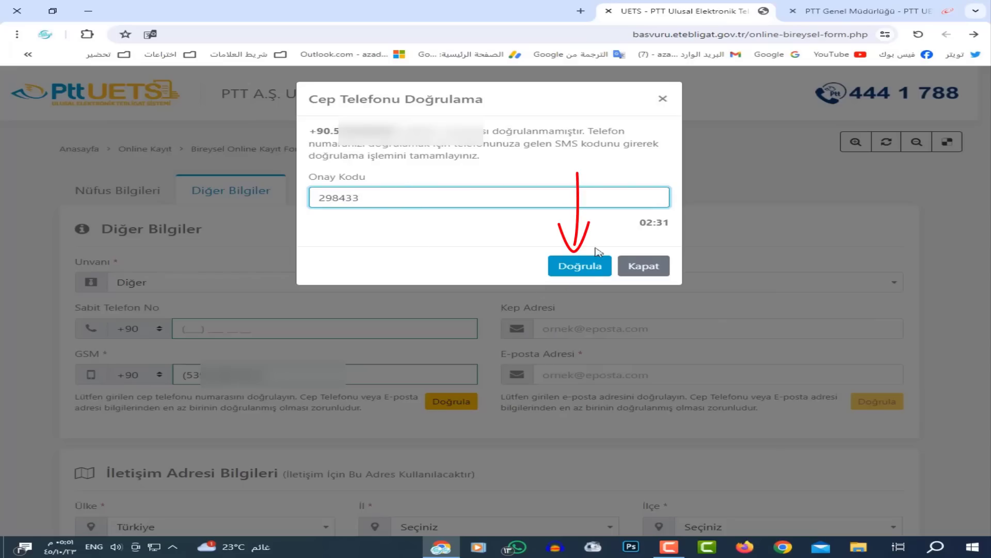
{"action": "left_click", "coordinate": [582, 267]}
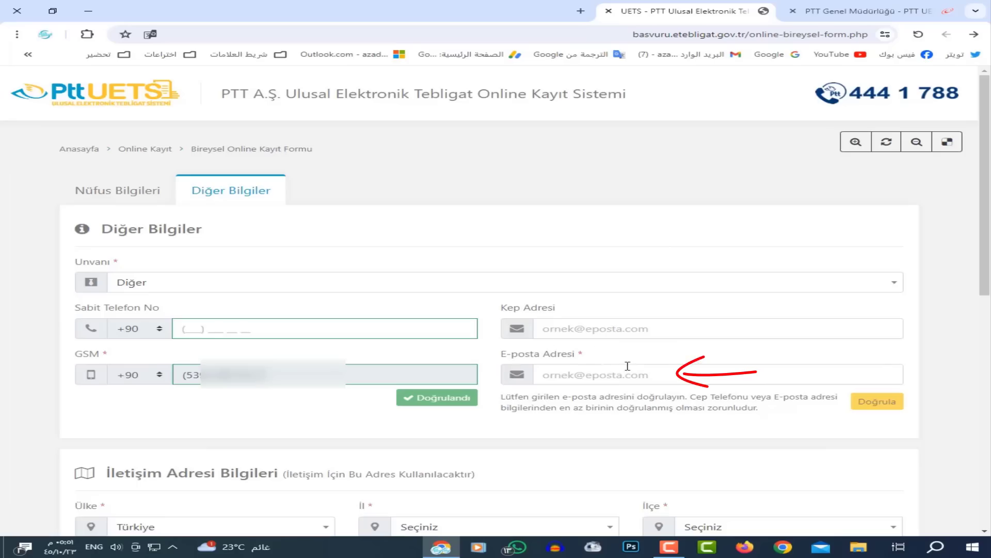
Step: Paste the user's e-mail address and verify it with the received confirmation code
{"action": "left_click", "coordinate": [569, 376]}
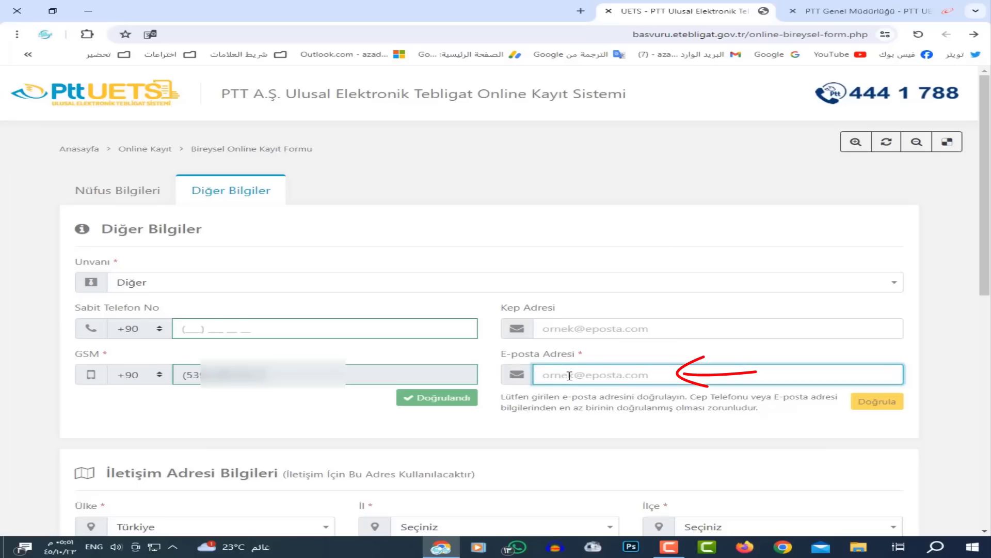
{"action": "key", "text": "ctrl+v"}
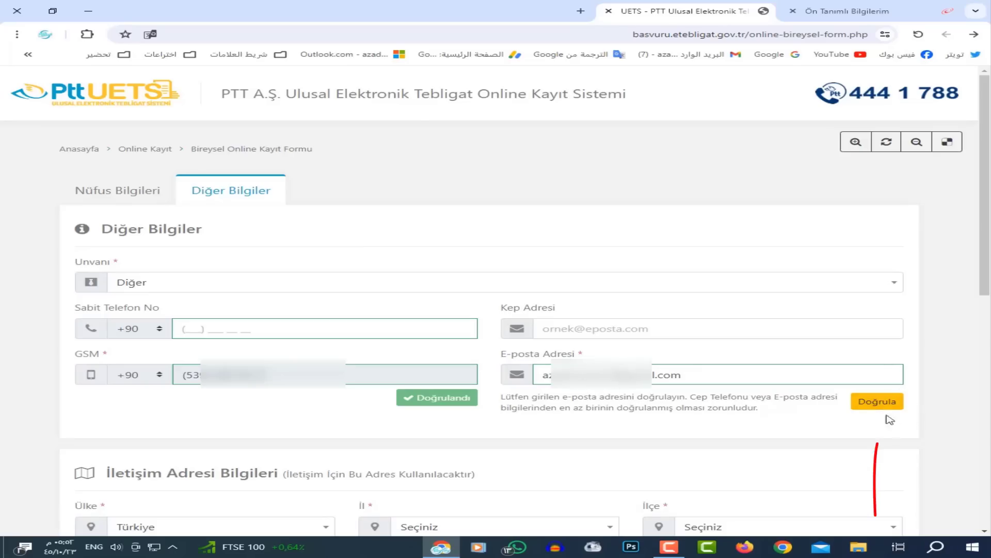
{"action": "left_click", "coordinate": [878, 401]}
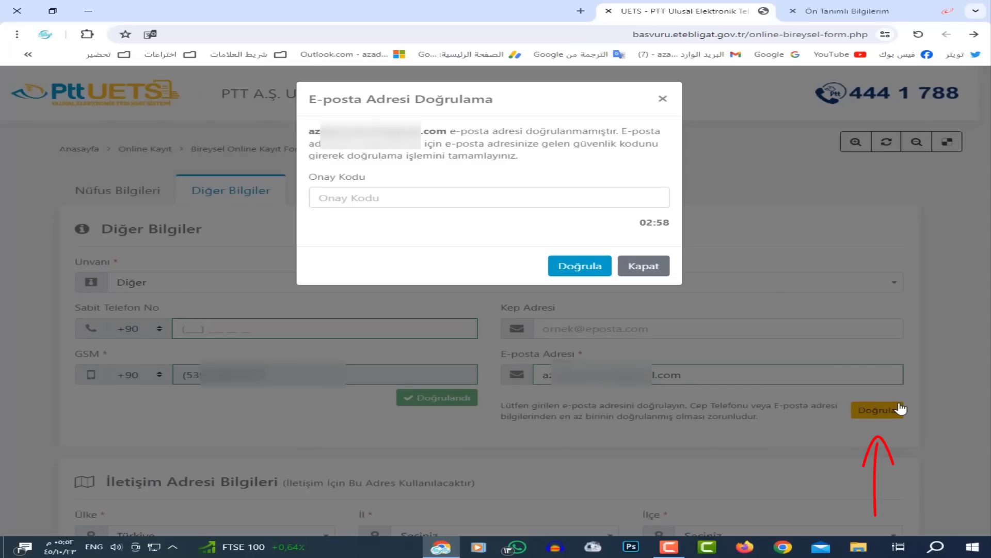
{"action": "left_click", "coordinate": [403, 191]}
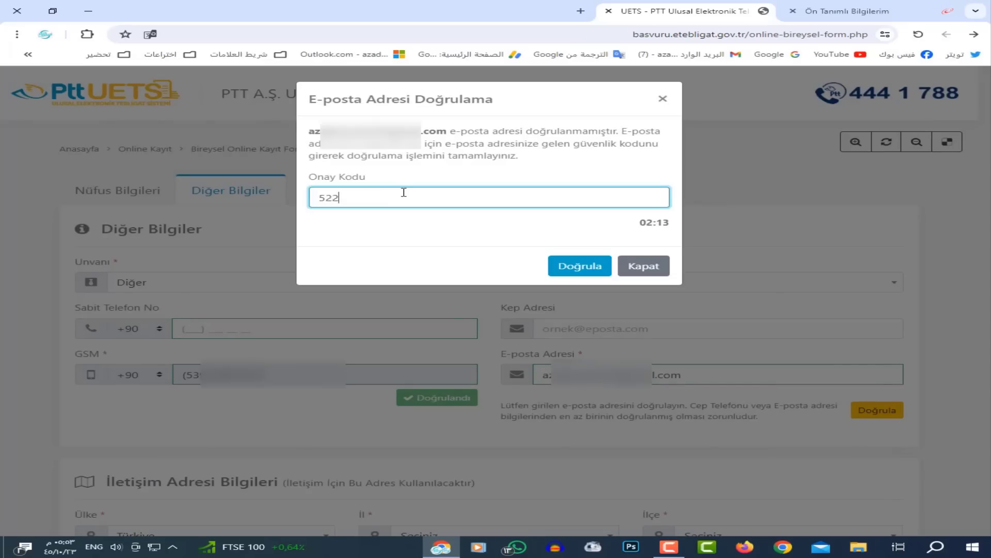
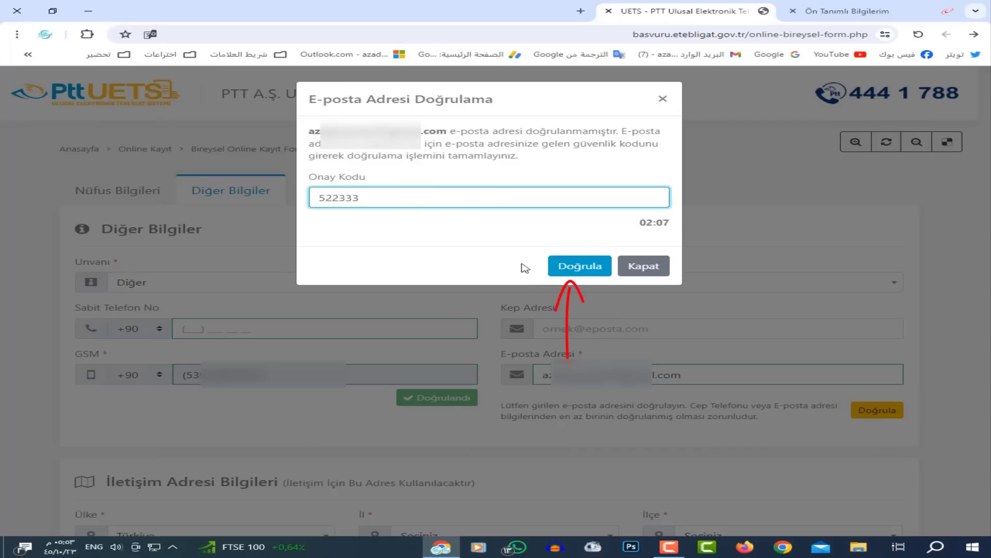
{"action": "left_click", "coordinate": [585, 273]}
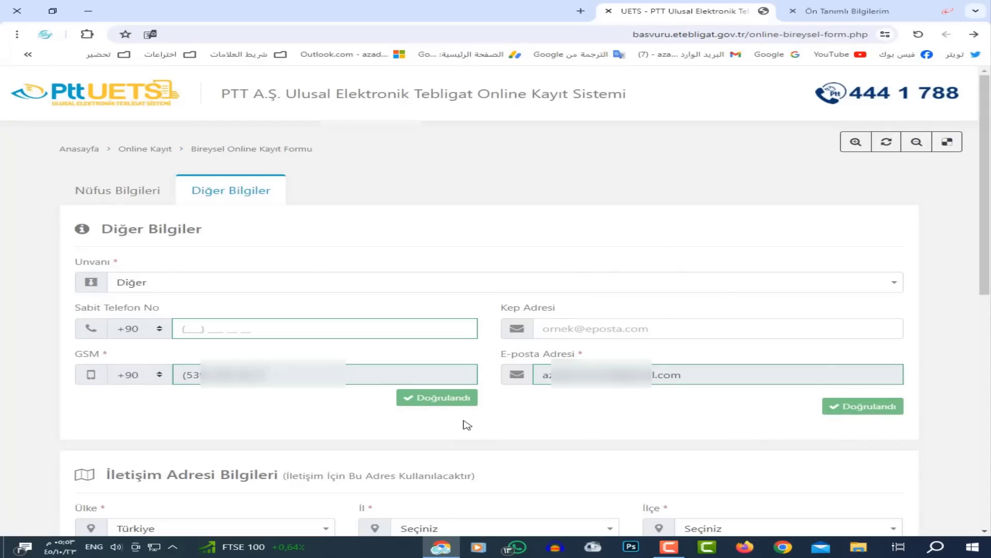
Step: Set the contact address province to Batman and district to Batman Merkez
{"action": "scroll", "coordinate": [468, 425], "scroll_direction": "down", "scroll_amount": 7}
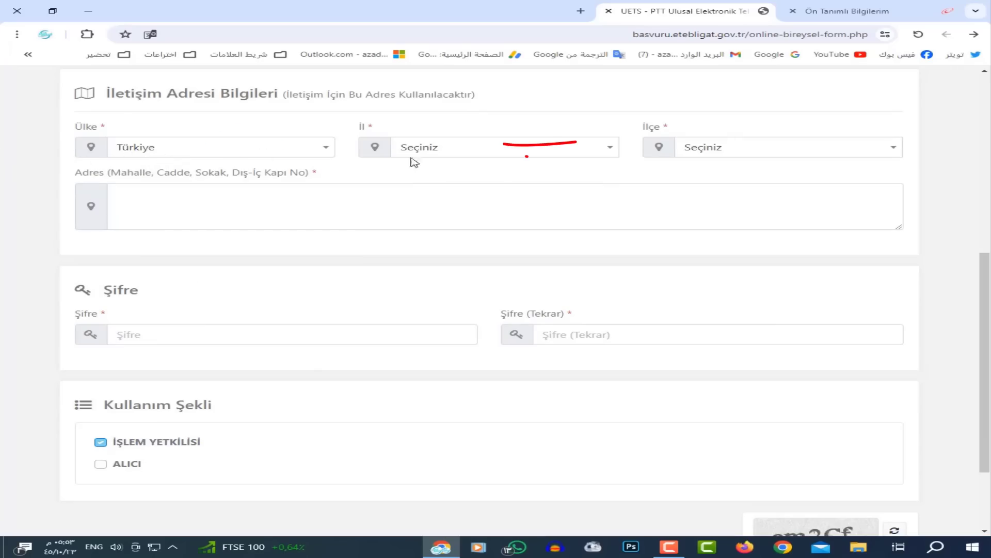
{"action": "left_click", "coordinate": [471, 150]}
{"action": "type", "text": "ba"}
{"action": "left_click", "coordinate": [423, 245]}
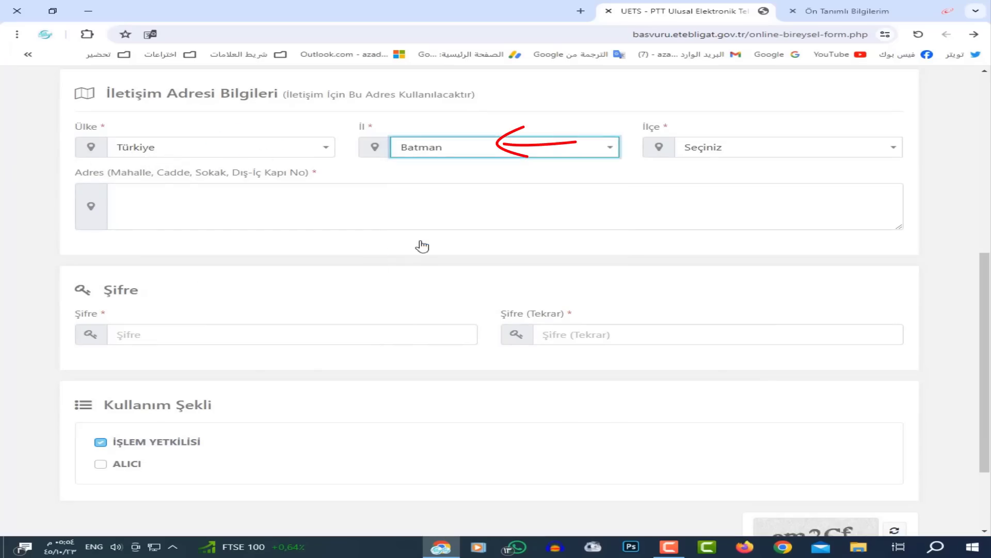
{"action": "left_click", "coordinate": [804, 157]}
{"action": "left_click", "coordinate": [741, 206]}
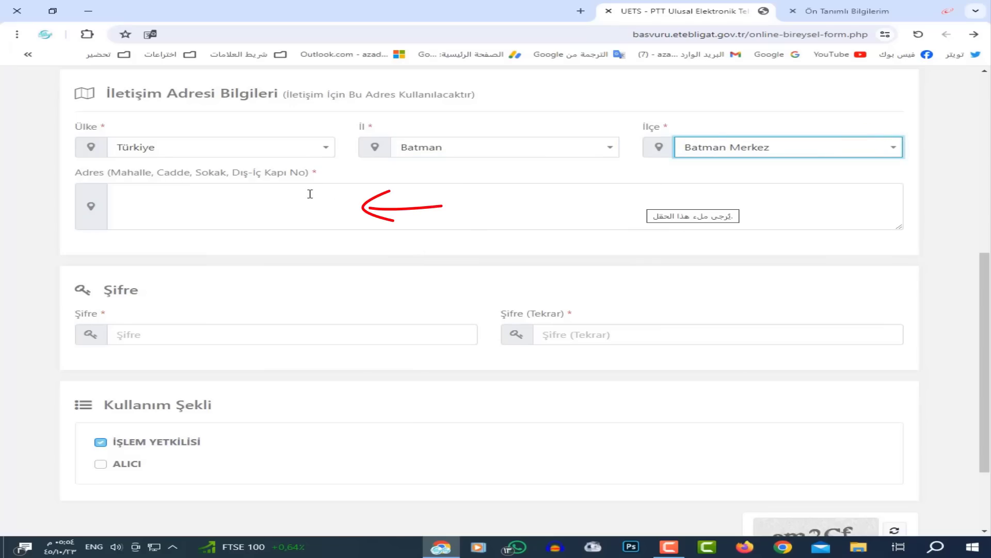
Step: Fill in the street address in the Adres box
{"action": "left_click", "coordinate": [158, 203]}
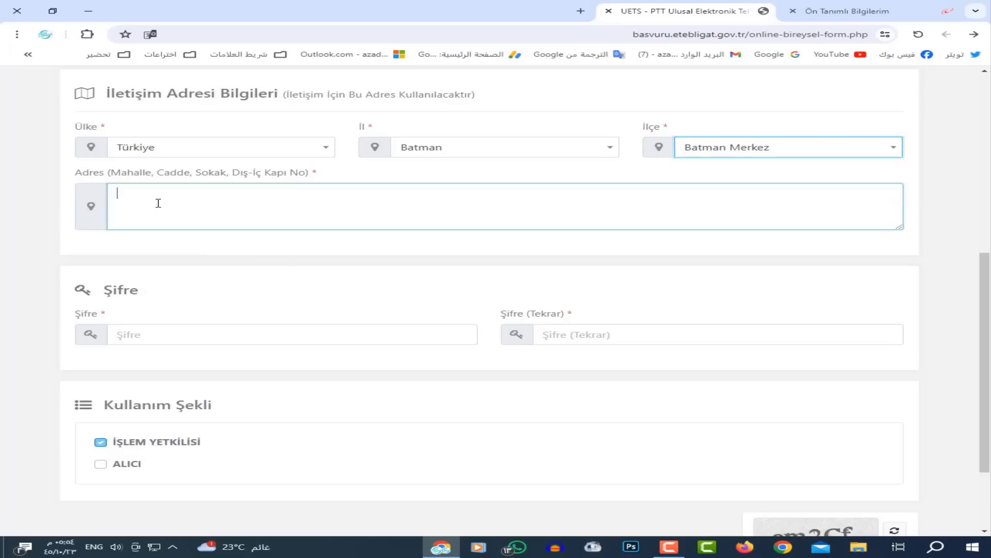
{"action": "left_click", "coordinate": [159, 203]}
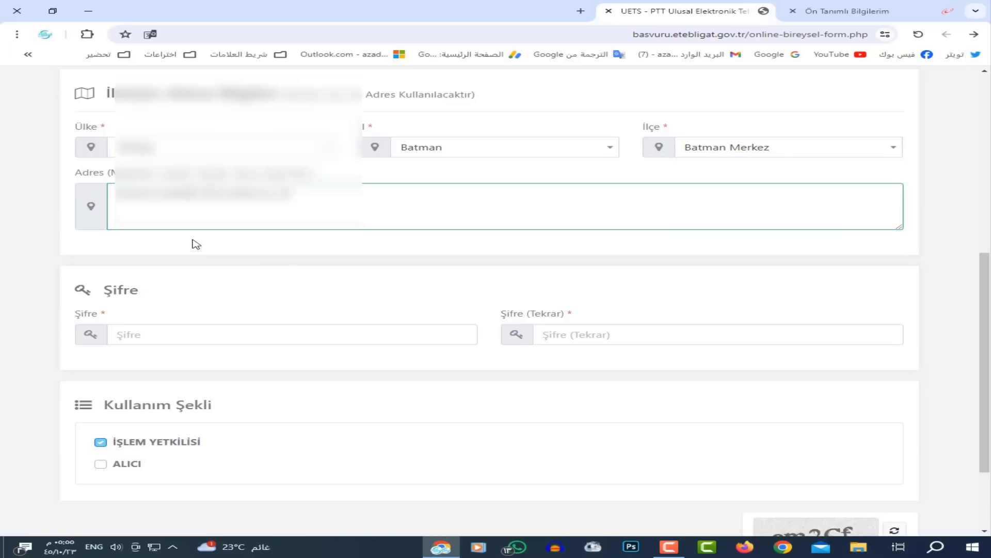
{"action": "scroll", "coordinate": [196, 244], "scroll_direction": "down", "scroll_amount": 1}
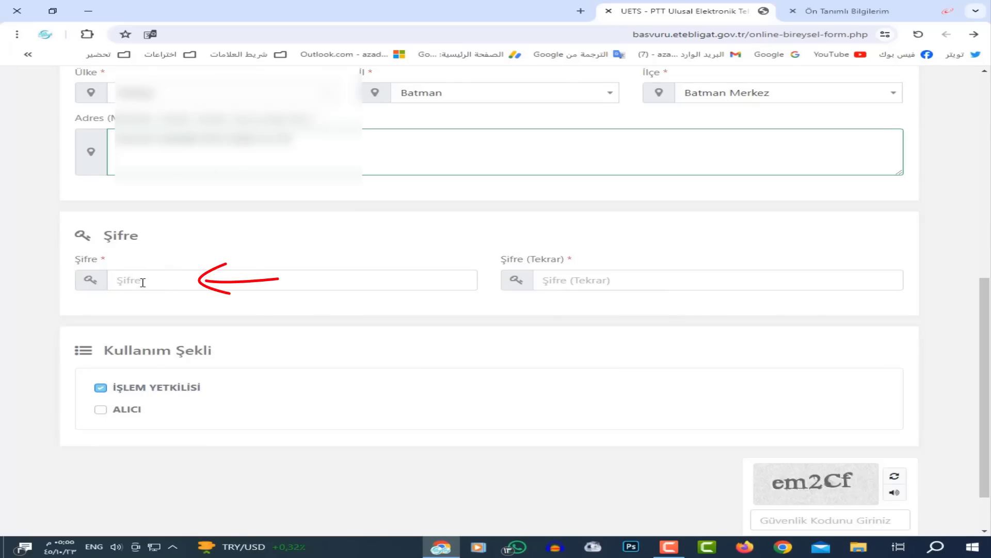
Step: Enter the new account password in Şifre and again in Şifre (Tekrar)
{"action": "left_click", "coordinate": [142, 283]}
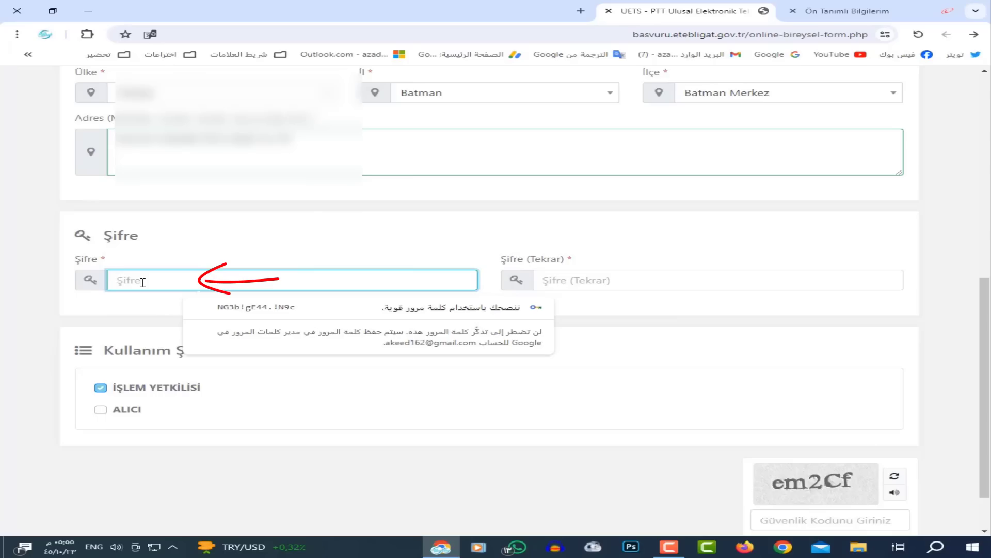
{"action": "type", "text": "•••••••••••"}
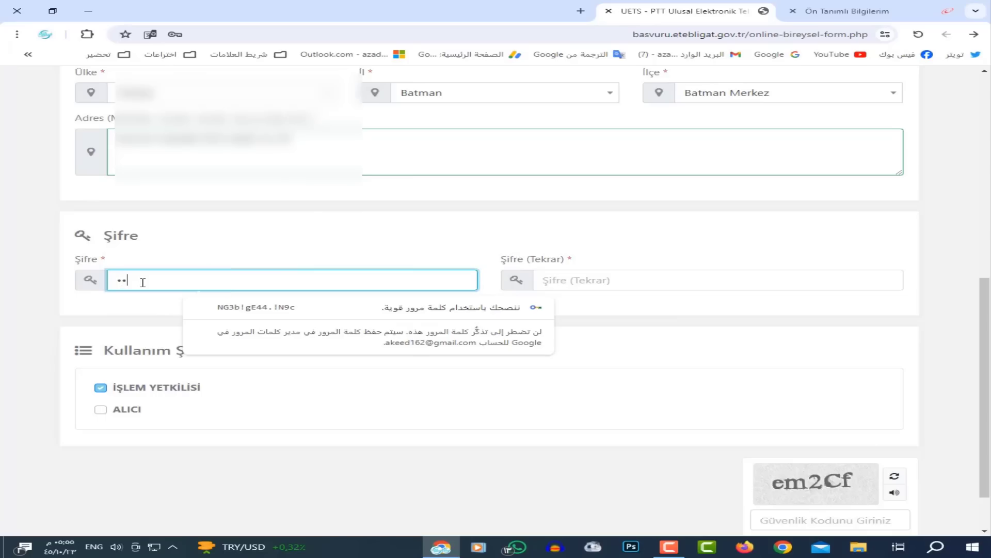
{"action": "left_click", "coordinate": [555, 278]}
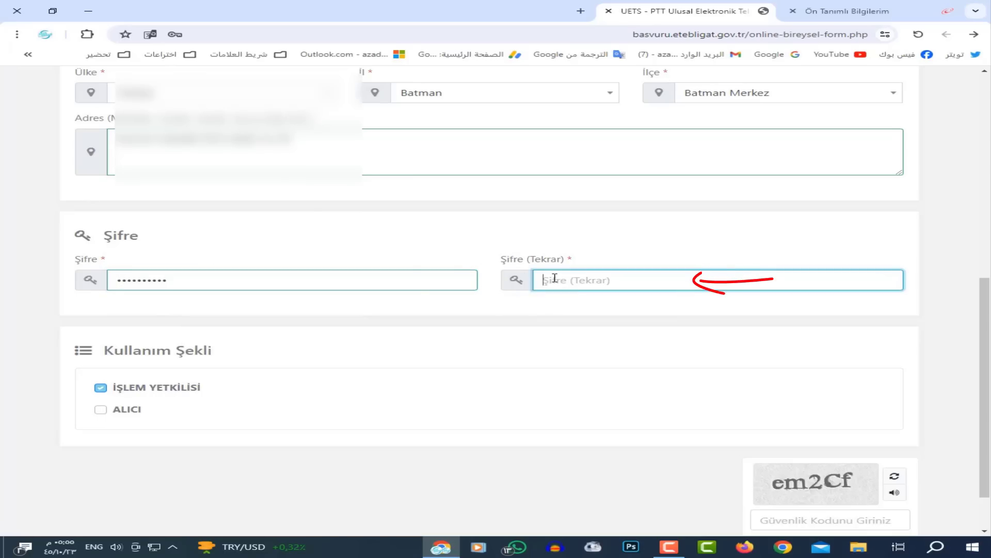
{"action": "type", "text": "•"}
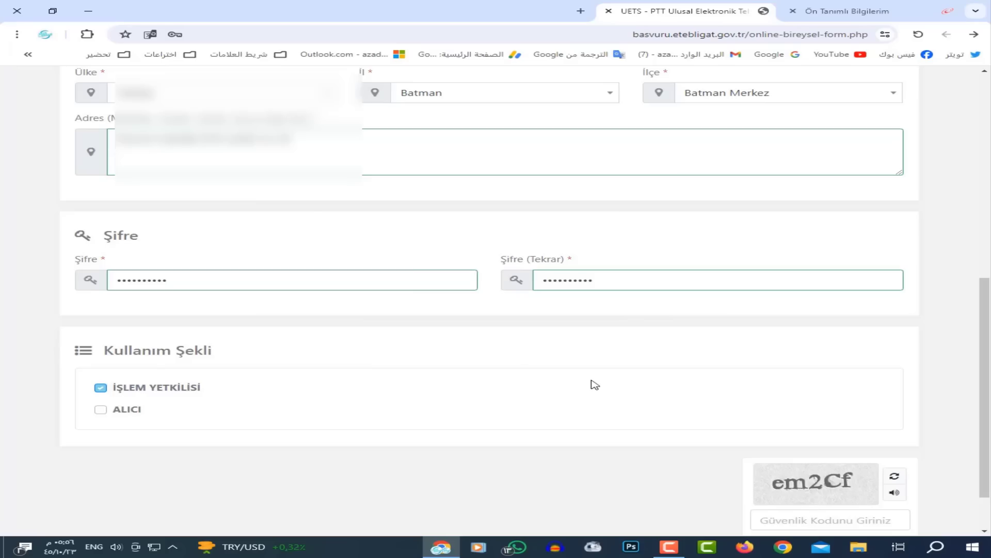
{"action": "scroll", "coordinate": [595, 384], "scroll_direction": "down", "scroll_amount": 1}
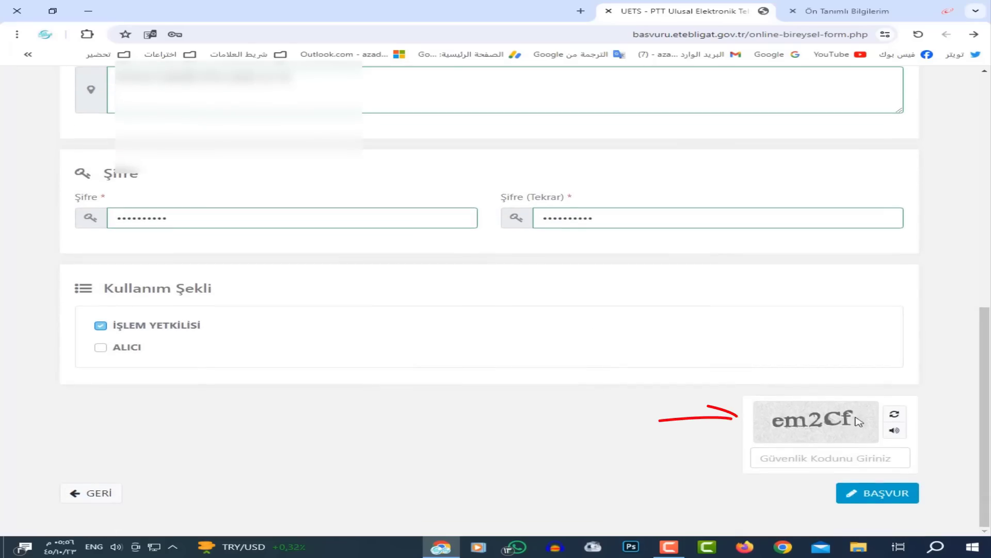
Step: Enter the displayed security code and submit the registration with BAŞVUR
{"action": "type", "text": "A7"}
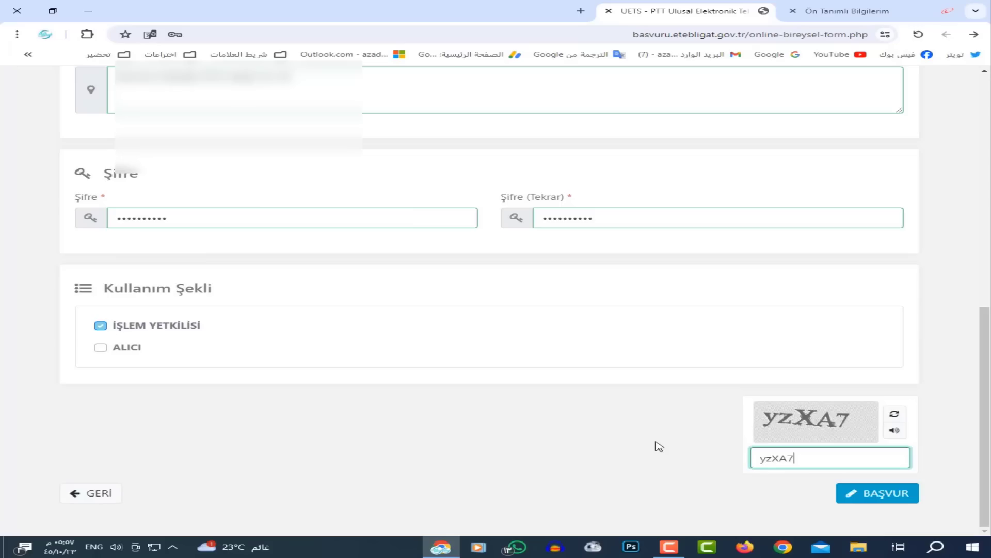
{"action": "left_click", "coordinate": [882, 494]}
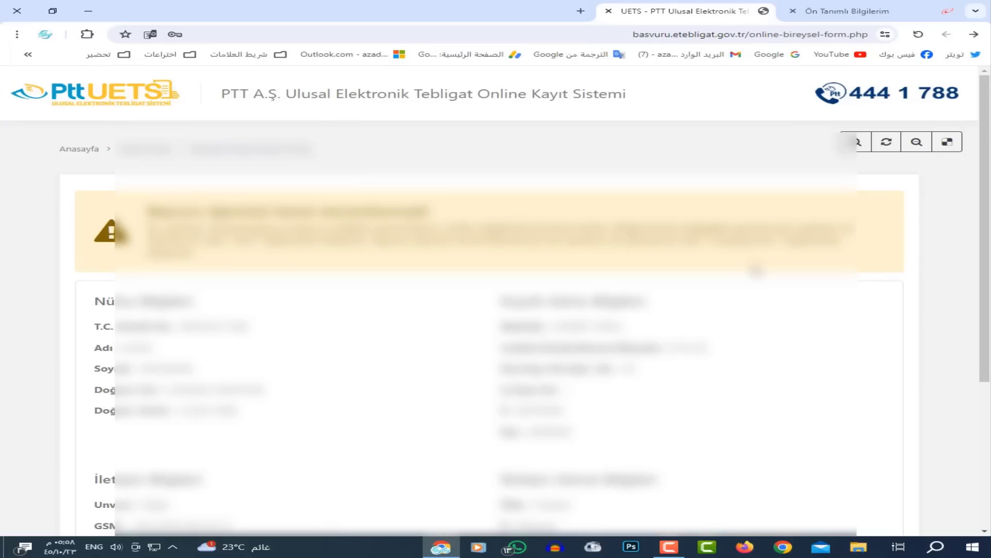
Step: Approve the application summary with Onaylıyorum at the bottom of the page
{"action": "scroll", "coordinate": [753, 270], "scroll_direction": "down", "scroll_amount": 2}
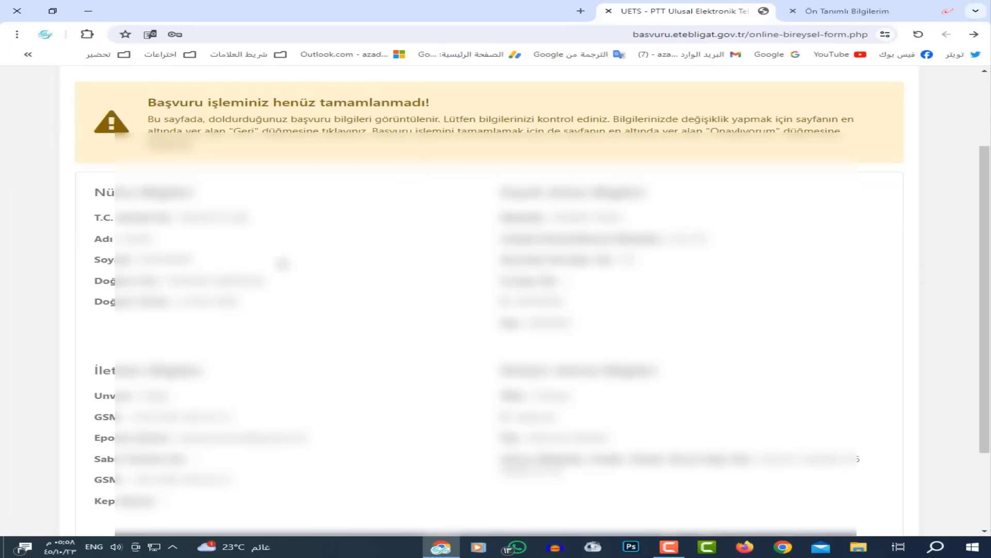
{"action": "scroll", "coordinate": [421, 315], "scroll_direction": "down", "scroll_amount": 1}
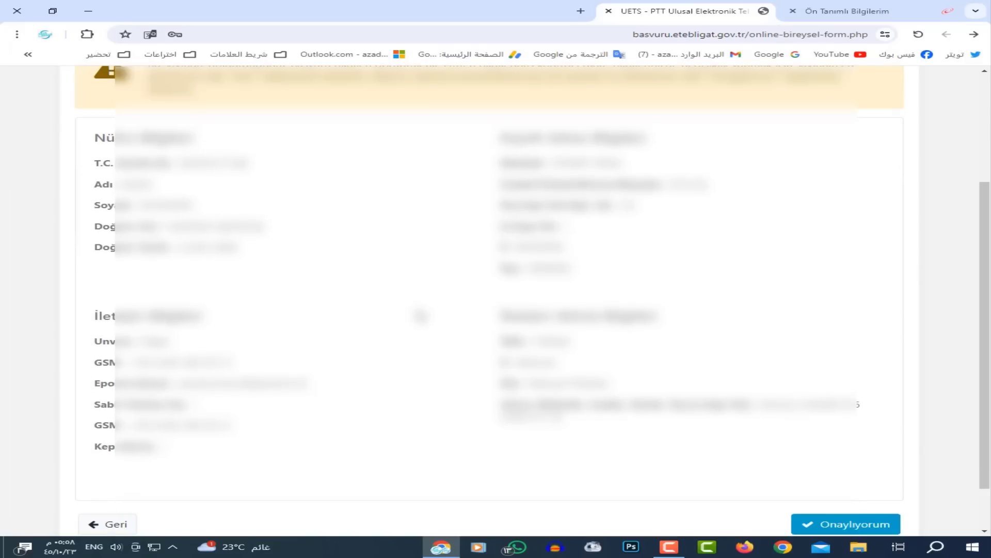
{"action": "scroll", "coordinate": [421, 315], "scroll_direction": "down", "scroll_amount": 1}
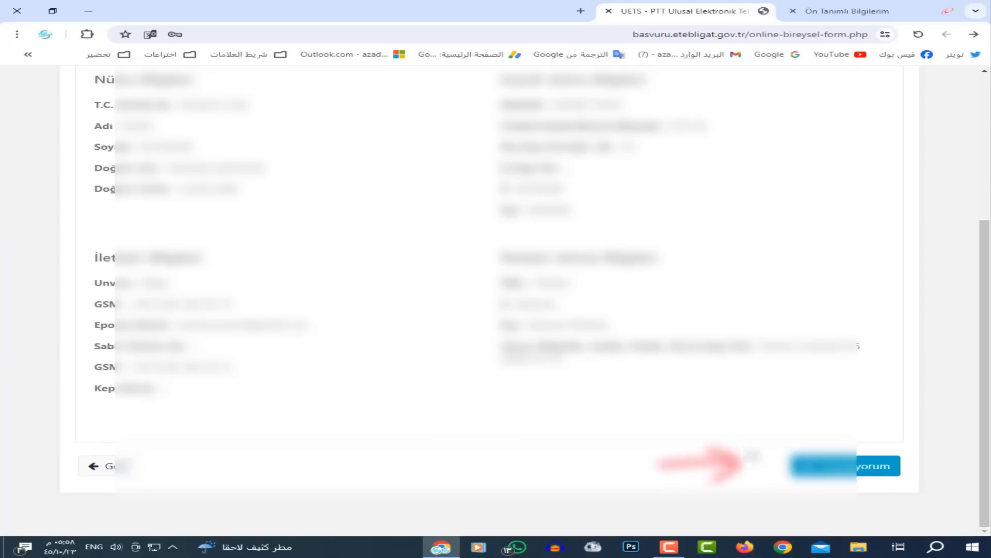
{"action": "left_click", "coordinate": [858, 467]}
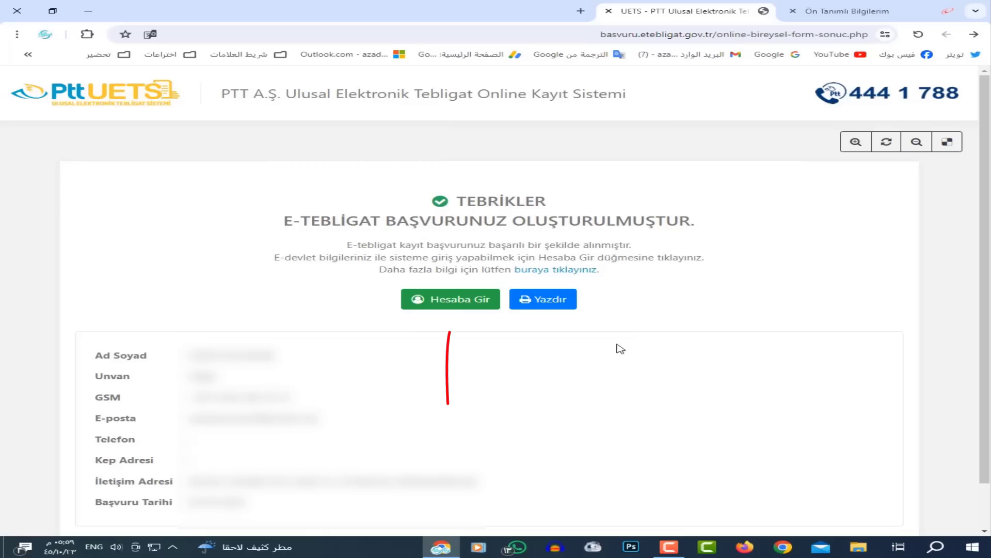
{"action": "left_click", "coordinate": [472, 305]}
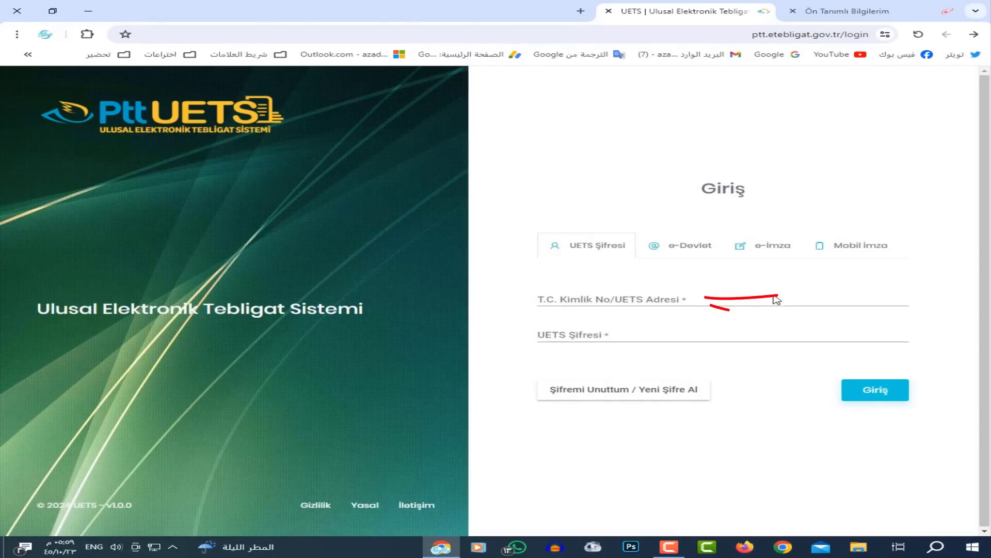
Step: Sign in to UETS with the T.C. Kimlik No and the new UETS password
{"action": "left_click", "coordinate": [569, 303]}
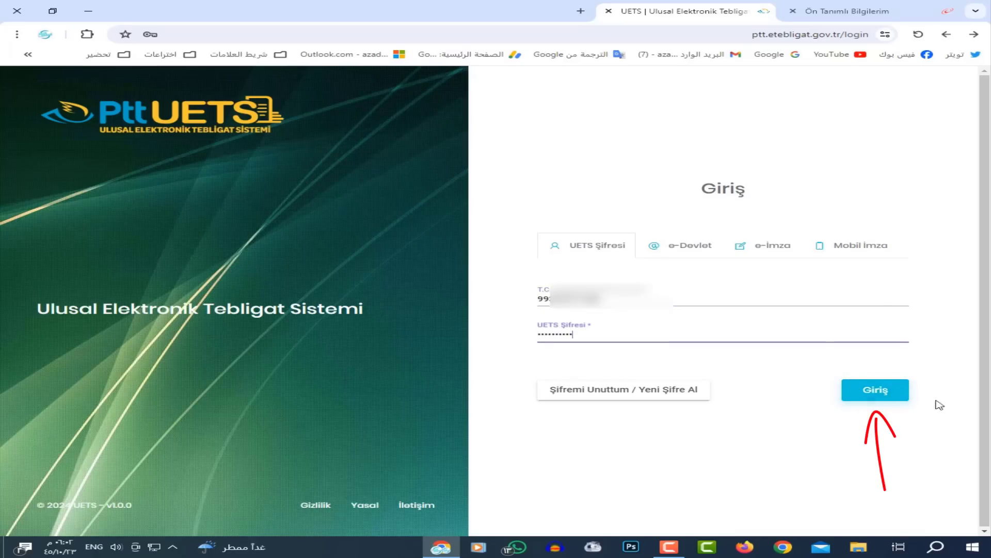
{"action": "left_click", "coordinate": [880, 391]}
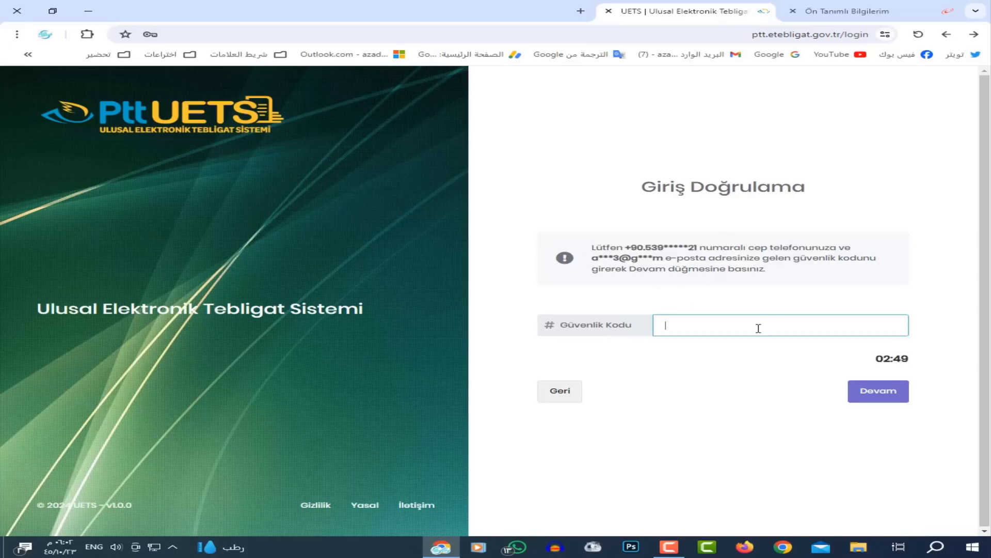
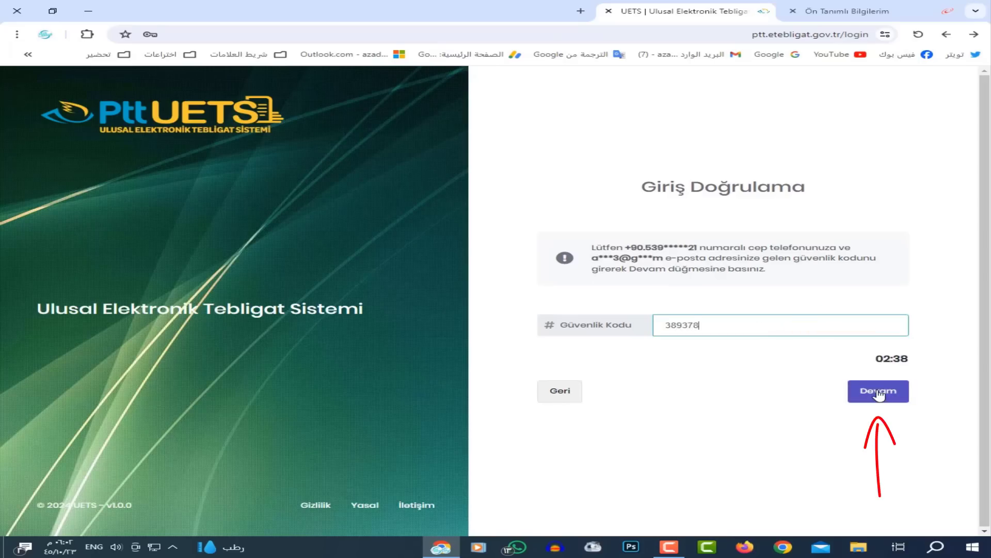
Step: Enter the received security code in Güvenlik Kodu and confirm to reach the dashboard
{"action": "left_click", "coordinate": [879, 392]}
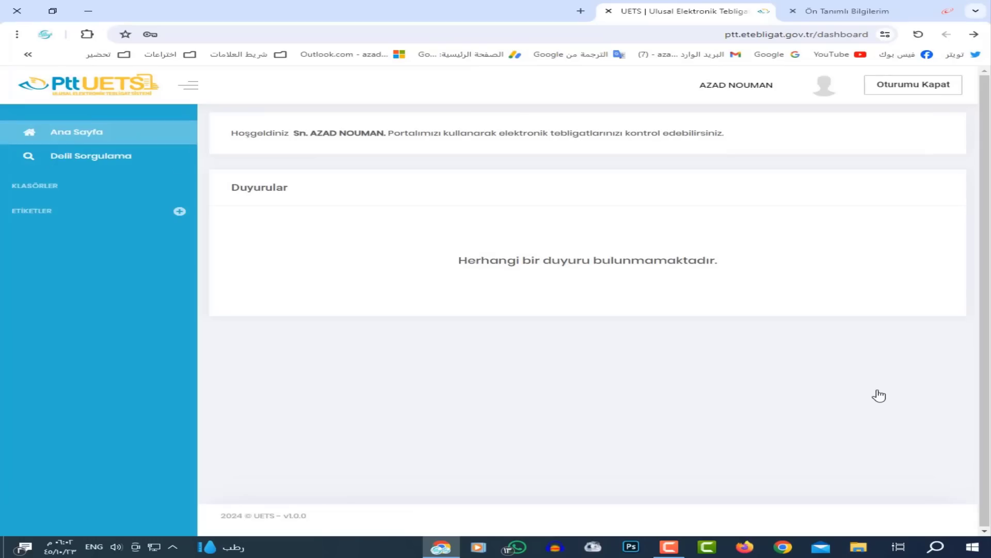